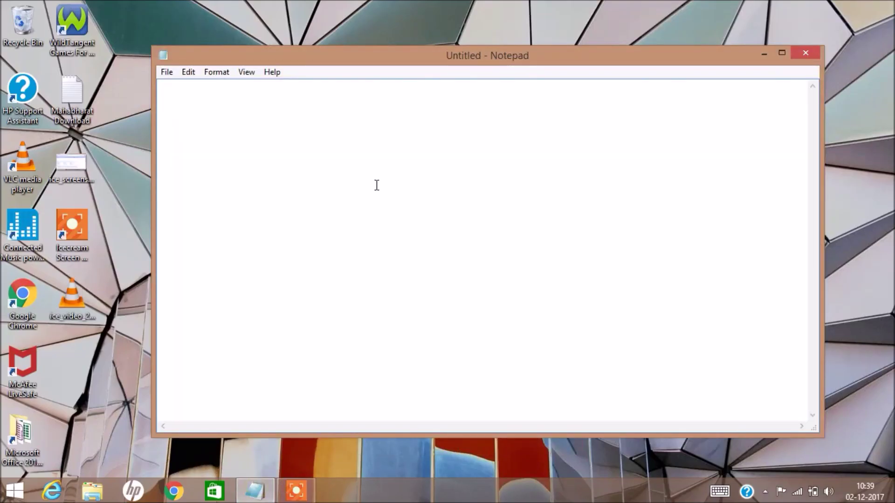
# Step: Type the intro 'today i am going to show you how to open a encrypted document without knowing password.'
pyautogui.write('E')
pyautogui.press('BackSpace')
pyautogui.write('hello')
pyautogui.press('BackSpace')
pyautogui.press('BackSpace')
pyautogui.press('BackSpace')
pyautogui.press('BackSpace')
pyautogui.write('today ia ')
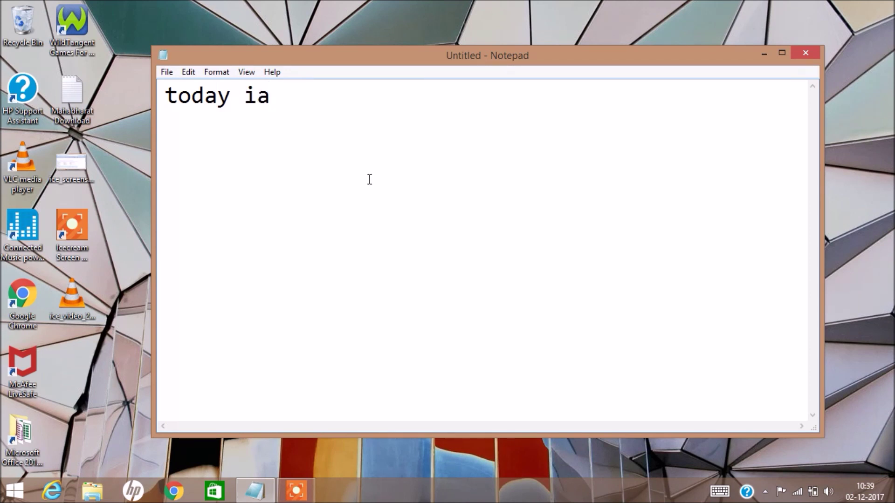
pyautogui.write('m going')
pyautogui.write('o show ty')
pyautogui.press('BackSpace')
pyautogui.press('BackSpace')
pyautogui.write('you ha')
pyautogui.press('BackSpace')
pyautogui.write('ow to open ')
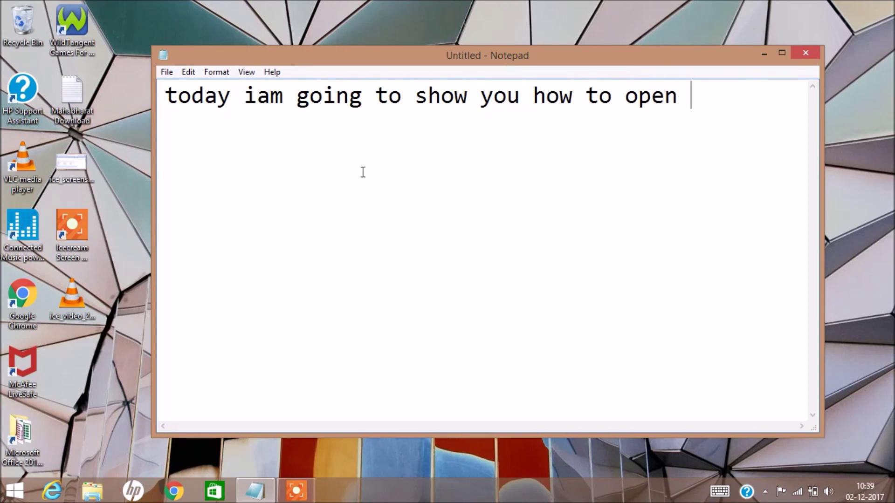
pyautogui.write('a')
pyautogui.write('encrypted ')
pyautogui.write('doc')
pyautogui.press('BackSpace')
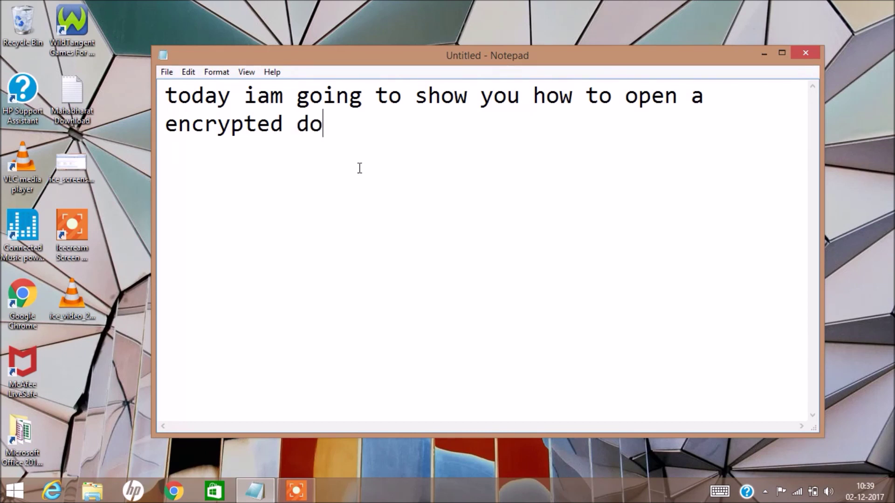
pyautogui.write('cument ')
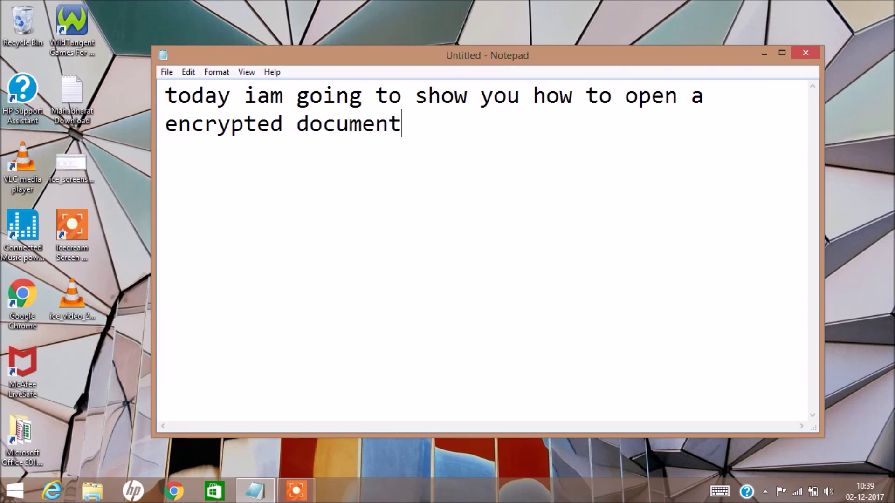
pyautogui.write('without knowing pass')
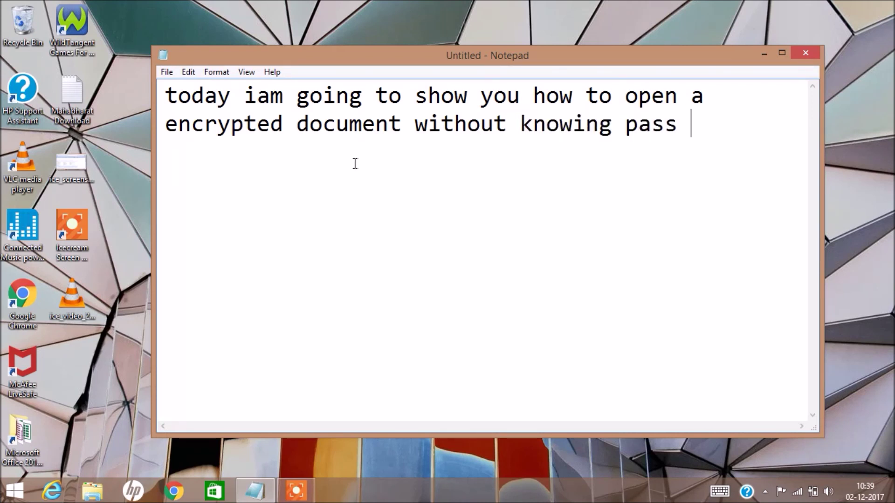
pyautogui.write('word.')
# Step: Add step 1: 'first copy the encrypted document as i am showing'
pyautogui.press('Return')
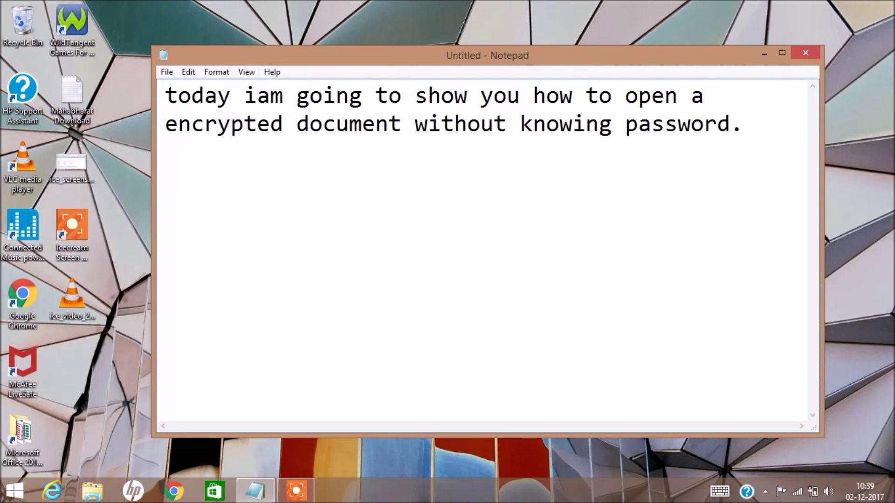
pyautogui.write('1.first open ')
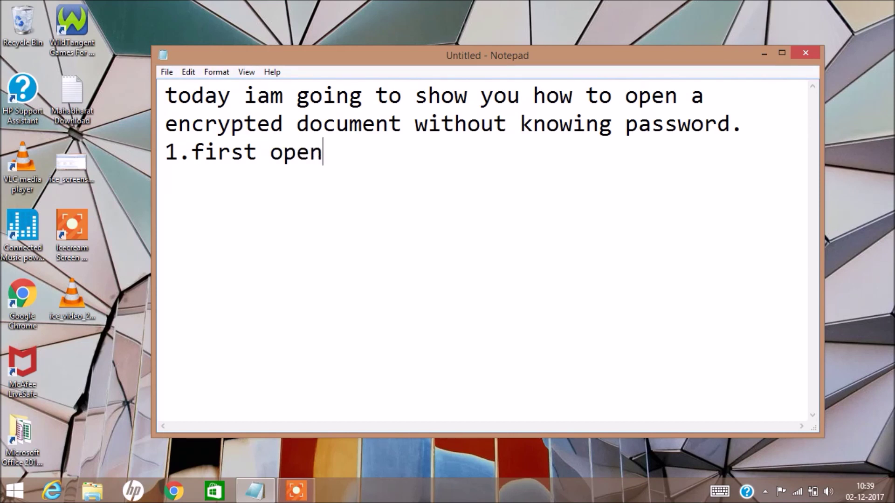
pyautogui.write('th')
pyautogui.press('BackSpace')
pyautogui.press('BackSpace')
pyautogui.press('BackSpace')
pyautogui.press('BackSpace')
pyautogui.write('copy the')
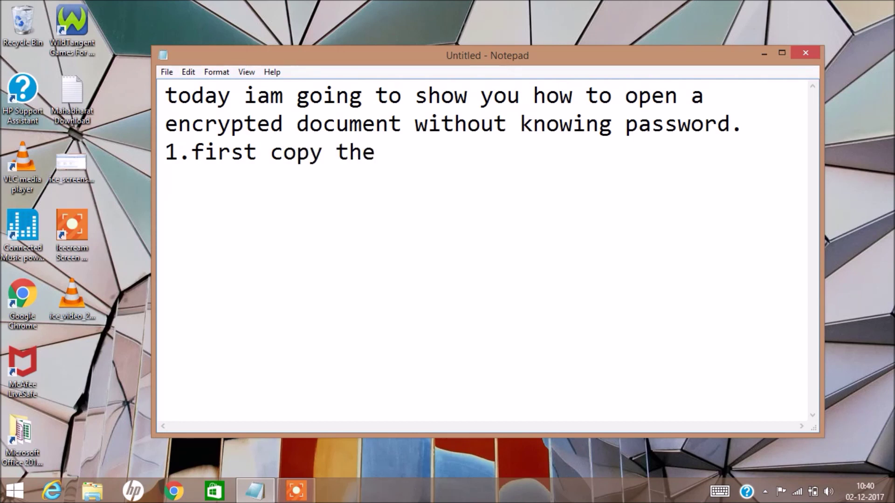
pyautogui.write(' encrypted do')
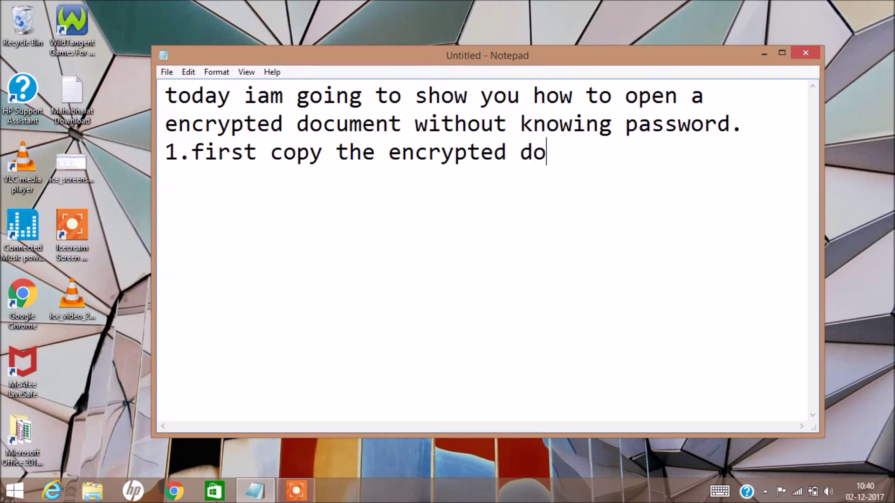
pyautogui.write('cument as i am showing')
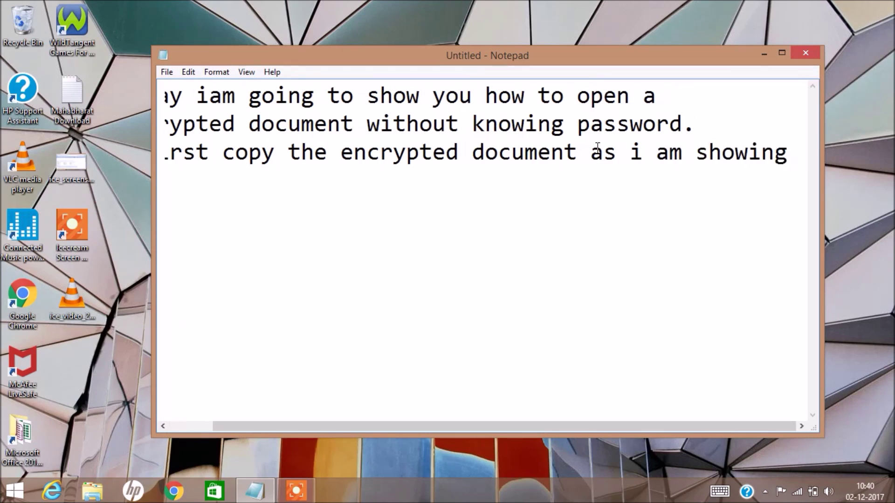
# Step: Arrange the Passwords and Passwords - Copy desktop icons side by side, then resume the notes
pyautogui.click(764, 53)
pyautogui.moveTo(402, 230); pyautogui.dragTo(421, 223)
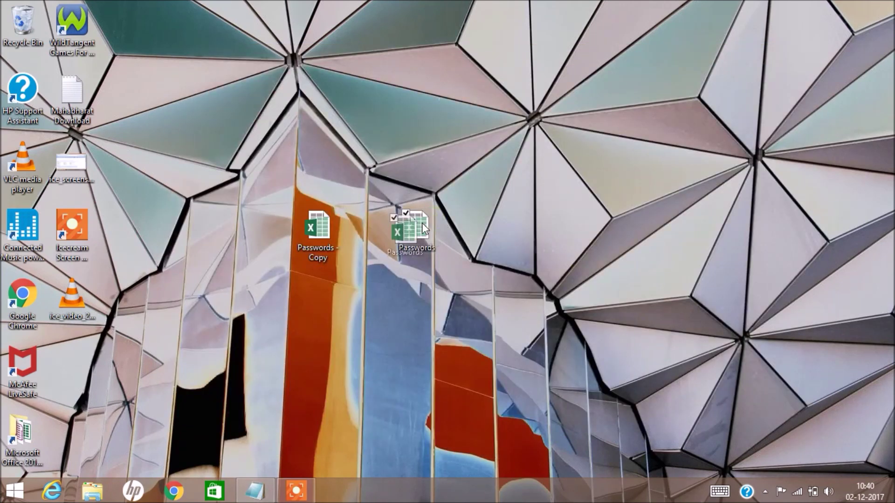
pyautogui.moveTo(325, 223)
pyautogui.mouseDown()
pyautogui.moveTo(375, 223)
pyautogui.moveTo(196, 277)
pyautogui.mouseUp()
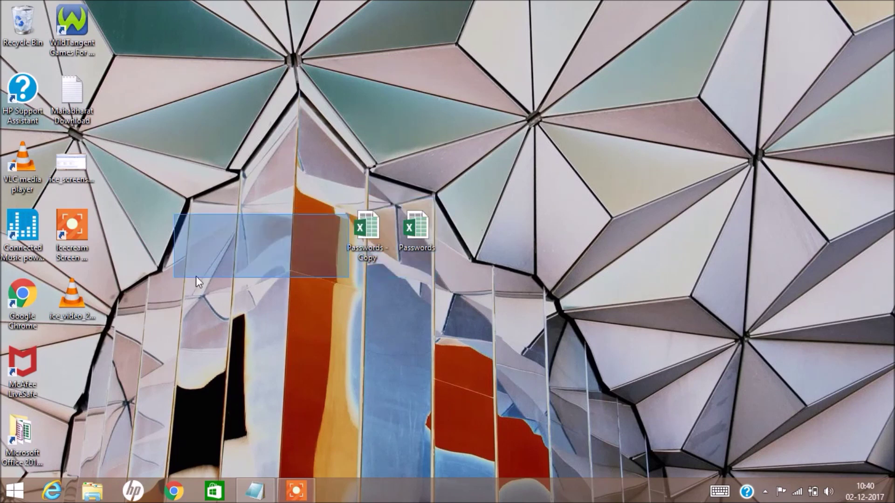
pyautogui.click(255, 491)
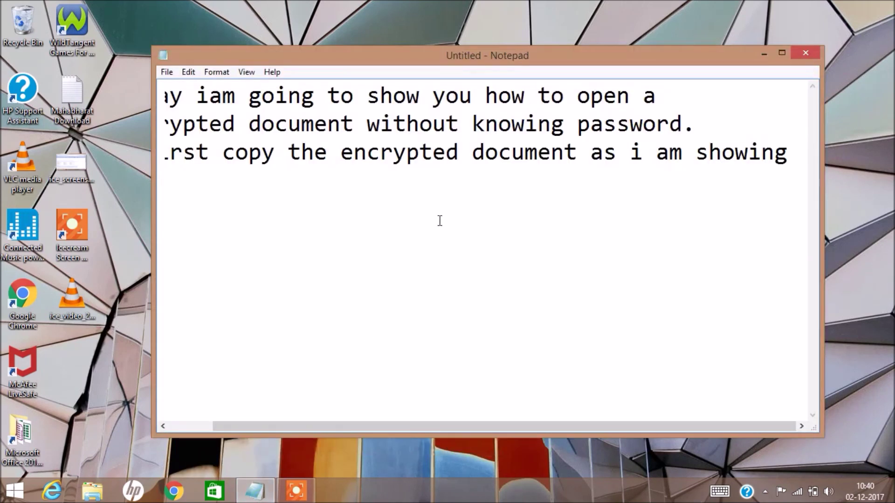
pyautogui.press('Return')
# Step: Write step 2: 'in the copy document open with word pad as i am showing'
pyautogui.write('than 2.')
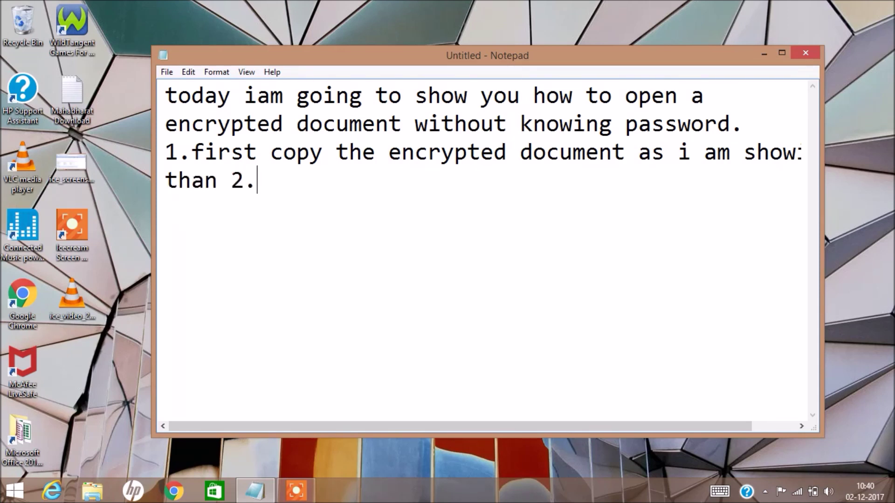
pyautogui.write('t')
pyautogui.press('BackSpace')
pyautogui.write('in ')
pyautogui.write('the ')
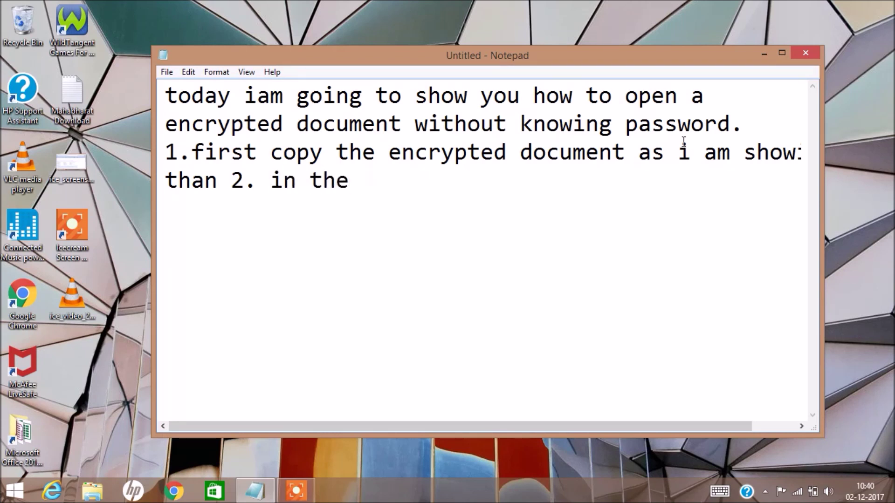
pyautogui.write('coby')
pyautogui.press('BackSpace')
pyautogui.press('BackSpace')
pyautogui.press('BackSpace')
pyautogui.write('opy document open ')
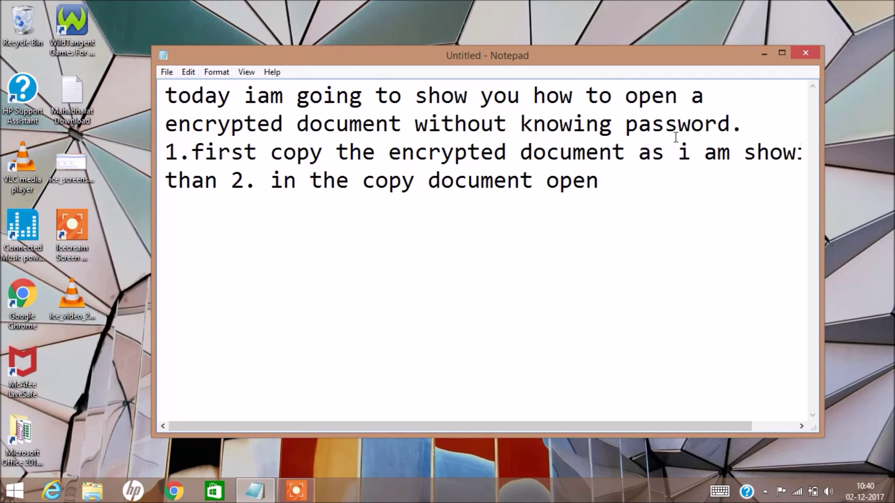
pyautogui.write('wi')
pyautogui.write('the')
pyautogui.press('BackSpace')
pyautogui.press('BackSpace')
pyautogui.write('w')
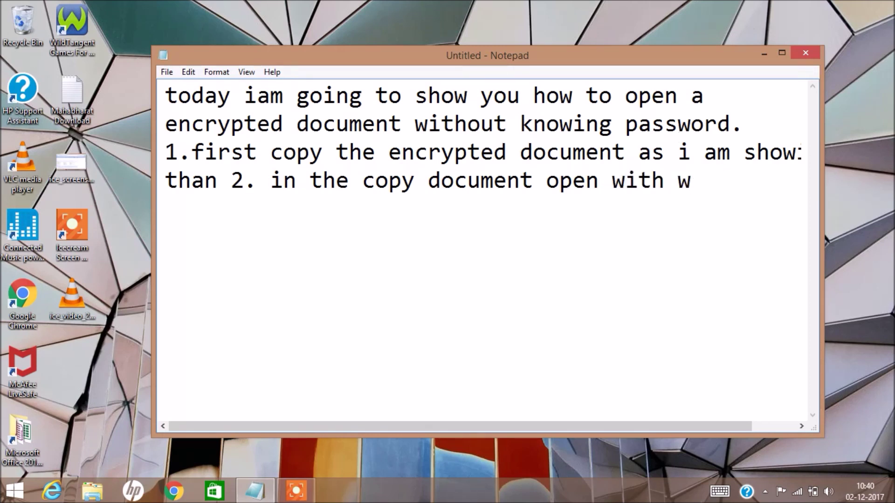
pyautogui.write('ord pad')
pyautogui.press('Return')
pyautogui.write('as i am showing')
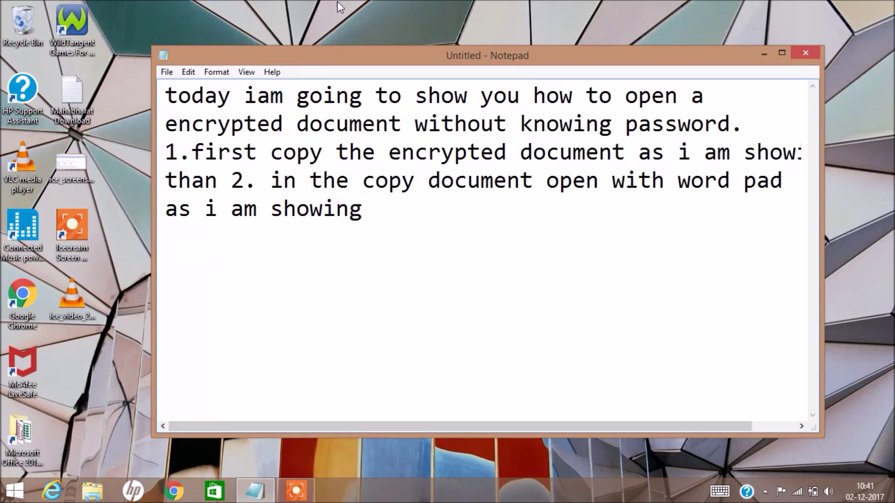
pyautogui.click(762, 55)
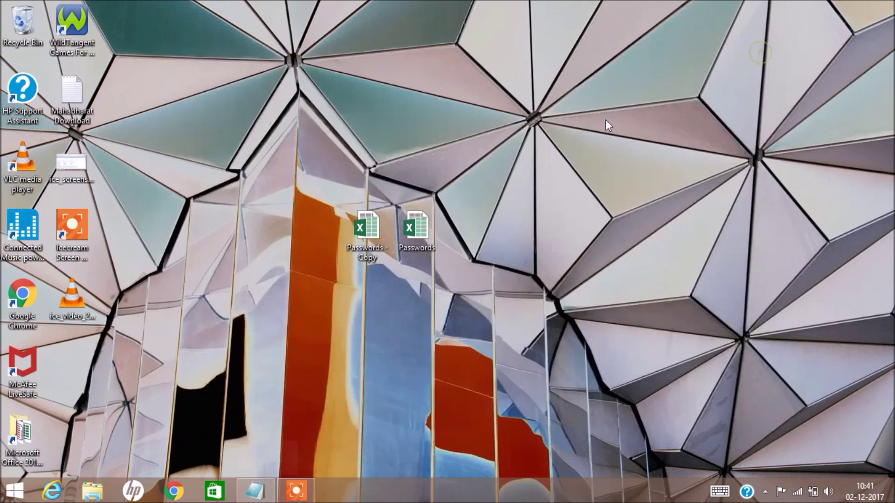
# Step: Open Passwords - Copy with WordPad and scroll through its scrambled encrypted content
pyautogui.moveTo(368, 226); pyautogui.dragTo(322, 166)
pyautogui.rightClick(325, 161)
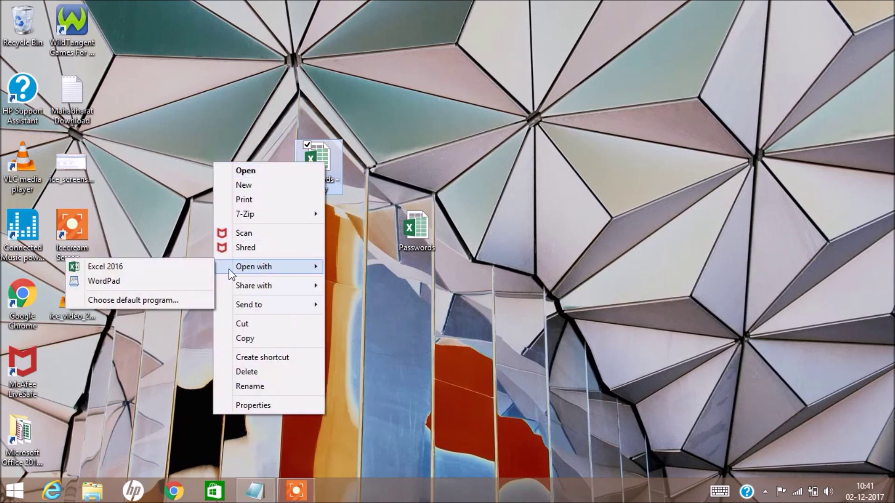
pyautogui.click(151, 283)
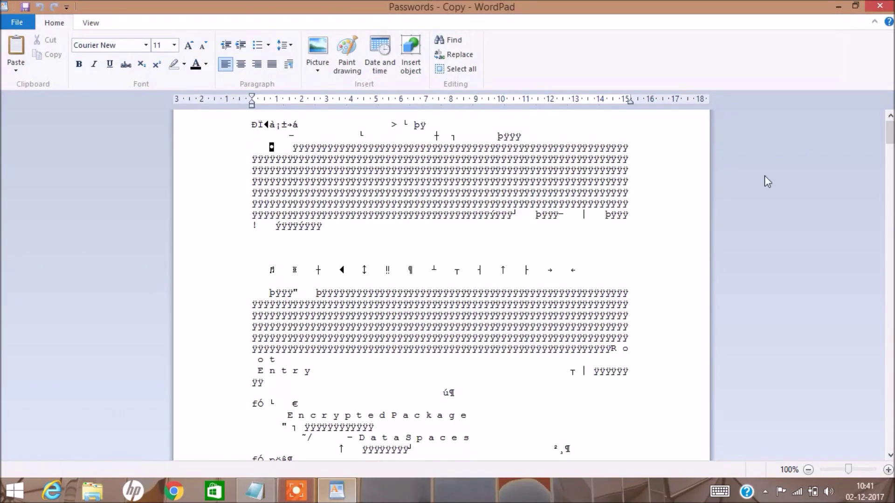
pyautogui.moveTo(890, 133); pyautogui.dragTo(891, 323)
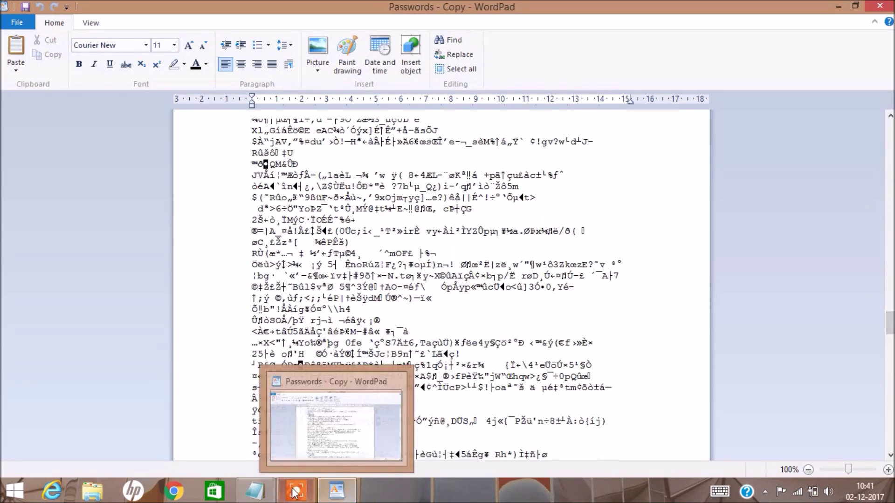
pyautogui.click(255, 491)
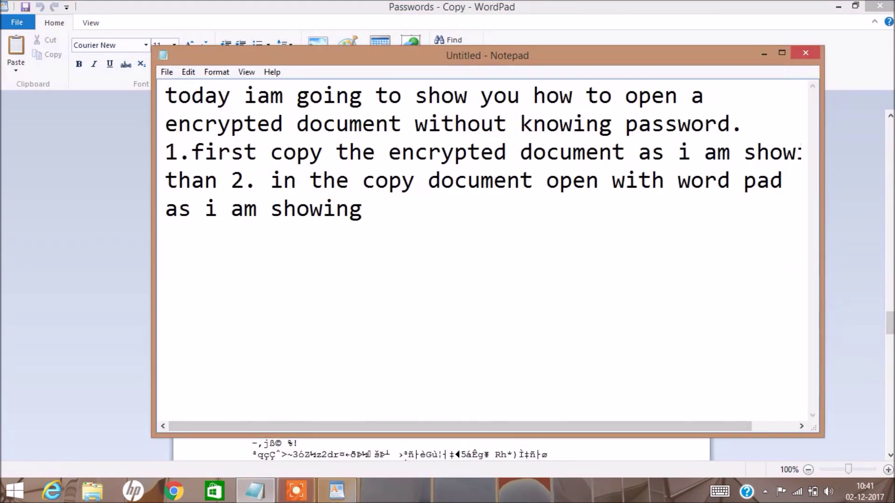
# Step: Add the line 'theseare the extenshions of this document' to the notes
pyautogui.write('the')
pyautogui.press('BackSpace')
pyautogui.press('BackSpace')
pyautogui.press('BackSpace')
pyautogui.press('Return')
pyautogui.write('theseare the extenshinon')
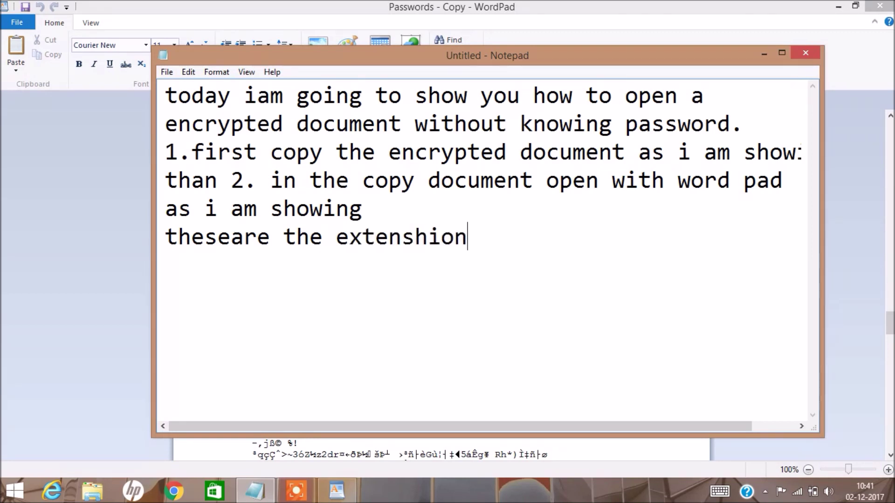
pyautogui.write('s')
pyautogui.press('BackSpace')
pyautogui.press('BackSpace')
pyautogui.write('of any')
pyautogui.press('BackSpace')
pyautogui.press('BackSpace')
pyautogui.press('BackSpace')
pyautogui.press('BackSpace')
pyautogui.write('his')
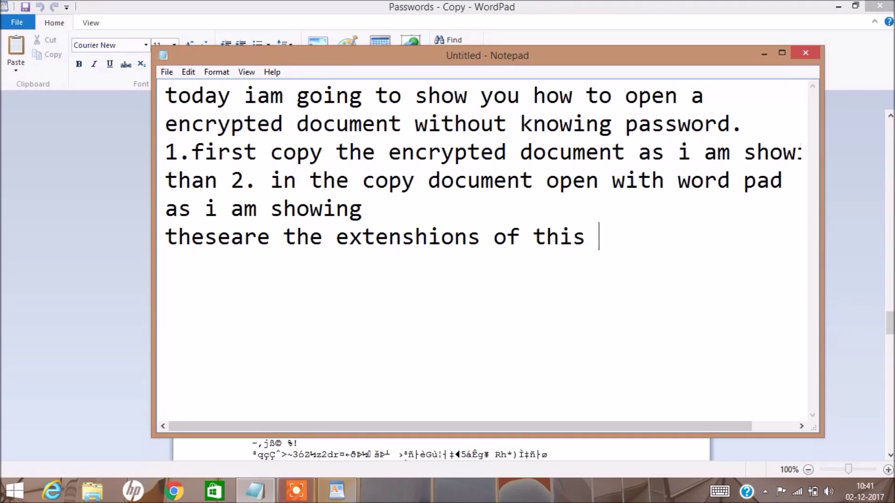
pyautogui.write(' document')
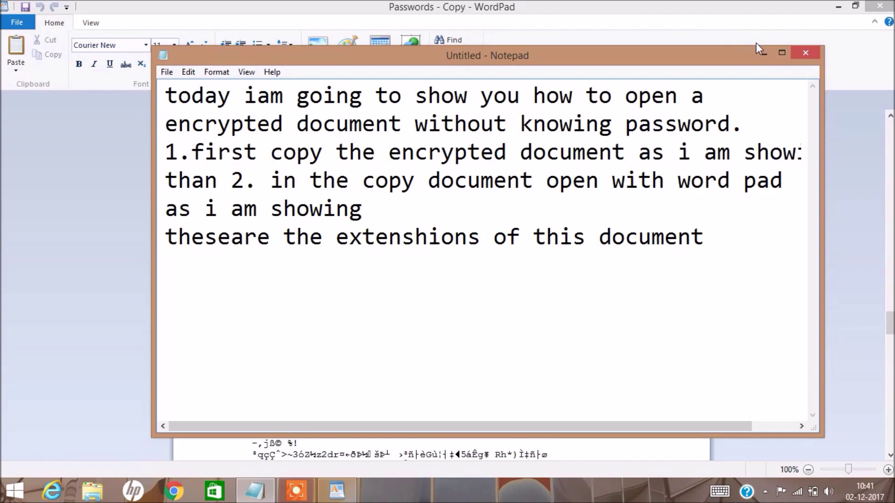
# Step: Scroll the Passwords - Copy file in WordPad down to its ending
pyautogui.click(756, 43)
pyautogui.scroll(-5, 620, 248)
pyautogui.scroll(-5, 620, 249)
pyautogui.scroll(-5, 620, 249)
pyautogui.scroll(-5, 620, 249)
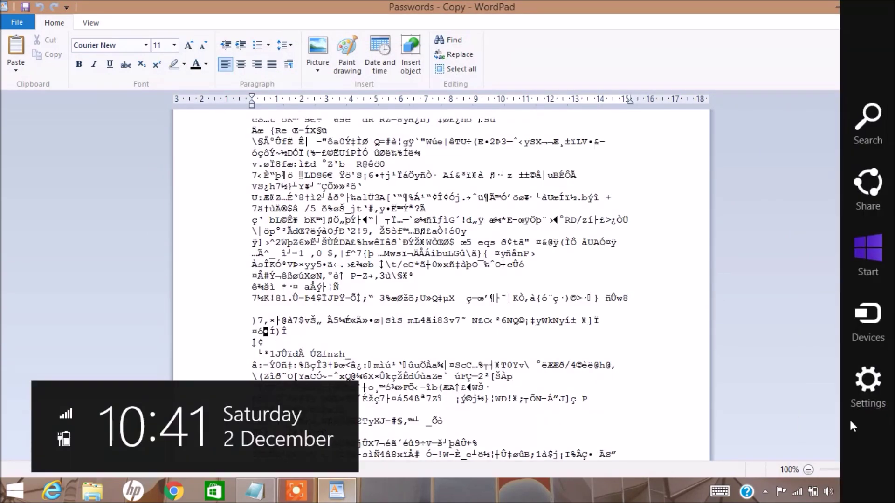
pyautogui.moveTo(891, 411); pyautogui.dragTo(892, 448)
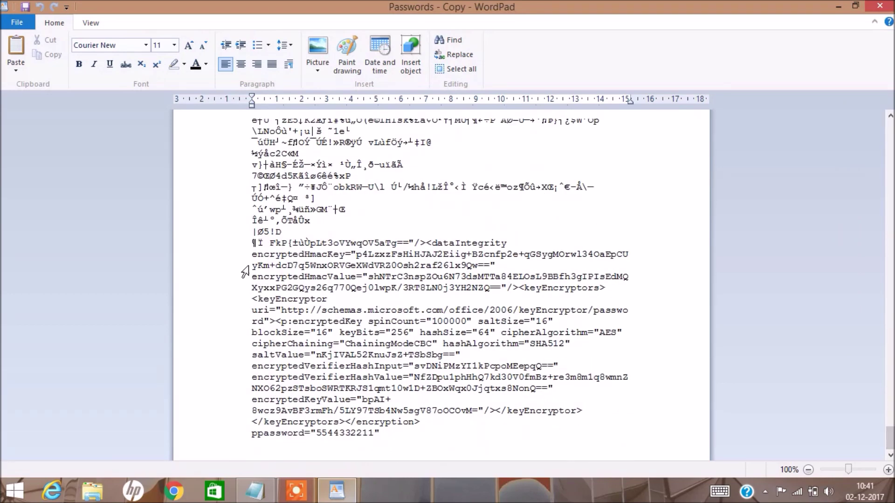
# Step: Highlight the encryptedHmacKey, encryption tag and ppassword lines near the file's end
pyautogui.moveTo(253, 255); pyautogui.dragTo(341, 259)
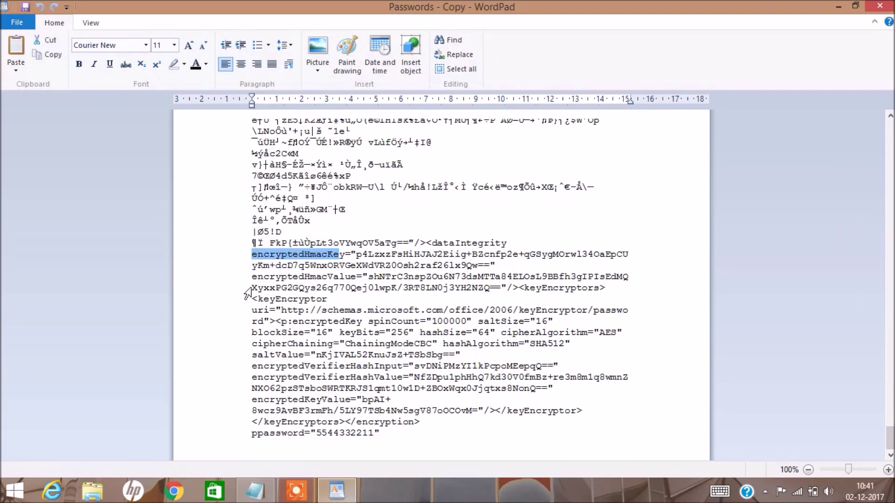
pyautogui.moveTo(258, 276); pyautogui.dragTo(298, 277)
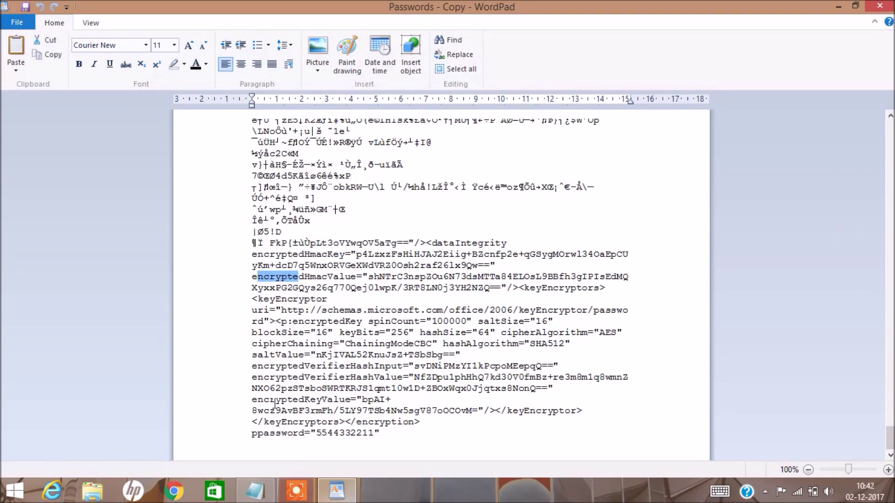
pyautogui.click(248, 422)
pyautogui.click(440, 419)
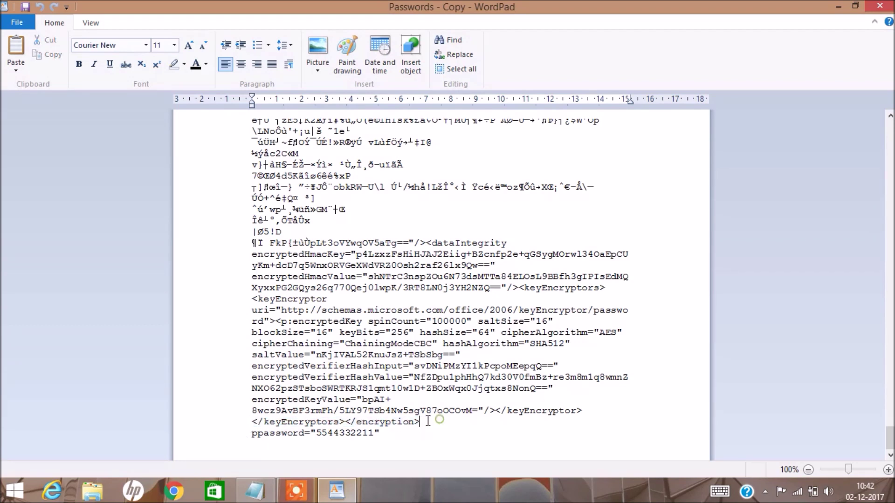
pyautogui.click(246, 433)
pyautogui.click(282, 433)
pyautogui.moveTo(270, 433); pyautogui.dragTo(277, 433)
pyautogui.tripleClick(299, 436)
pyautogui.click(365, 438)
pyautogui.click(267, 488)
# Step: Add the lines 'it is showing me password...' and 'so copy it' to the notes
pyautogui.write('it is shp')
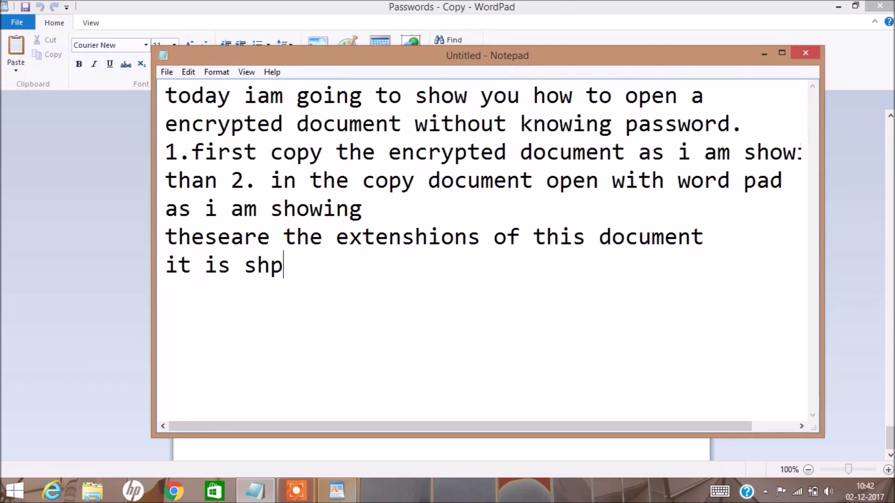
pyautogui.press('BackSpace')
pyautogui.write('owing me pa')
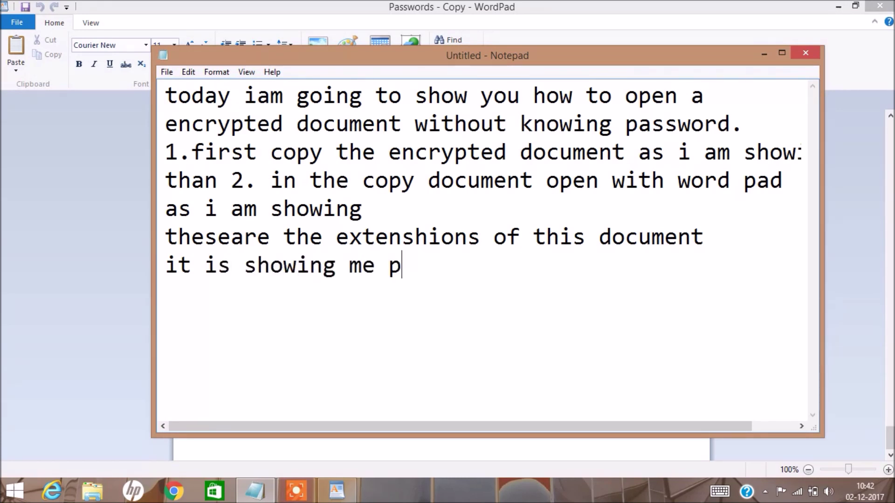
pyautogui.write('ssword')
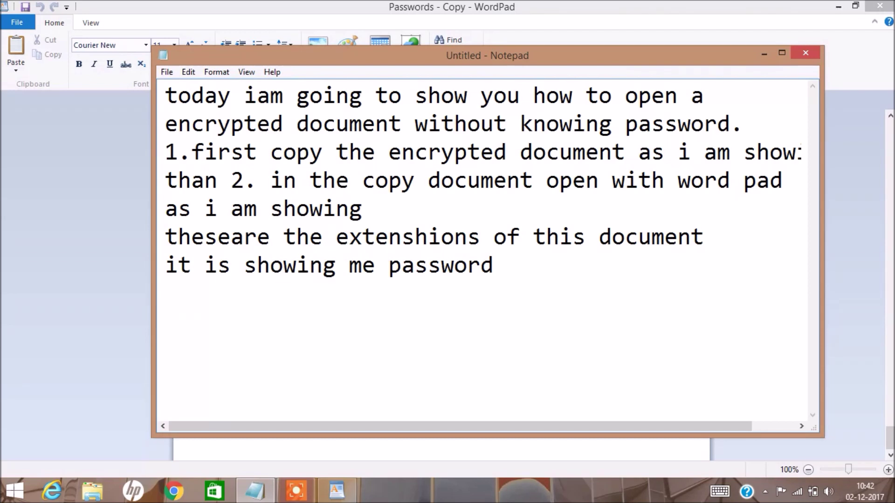
pyautogui.write('... ')
pyautogui.write('so copy it')
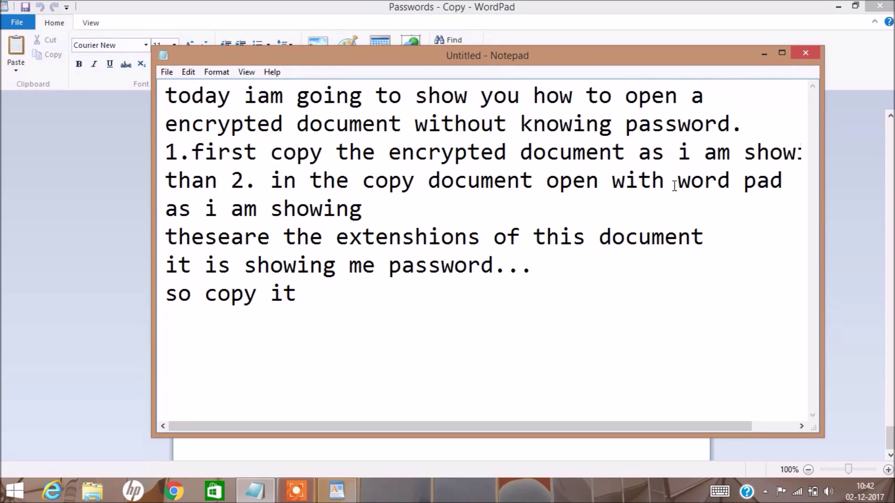
pyautogui.click(763, 52)
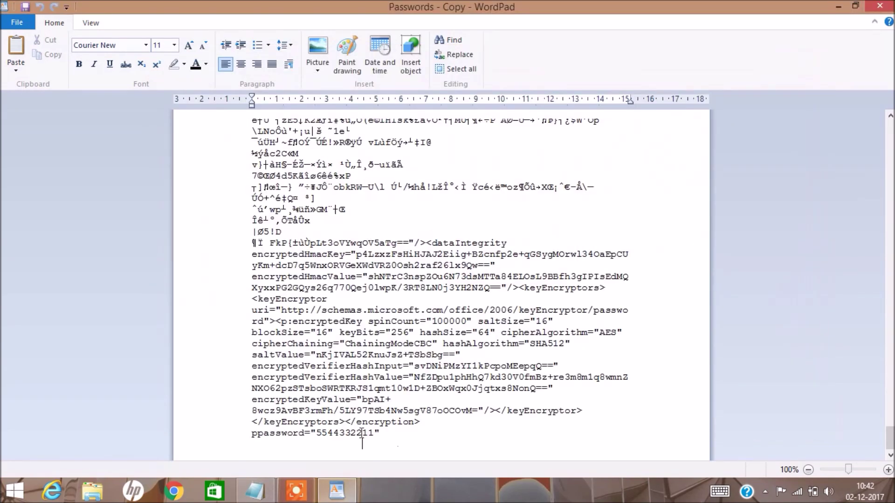
# Step: Copy the password number from the ppassword line in WordPad
pyautogui.doubleClick(372, 433)
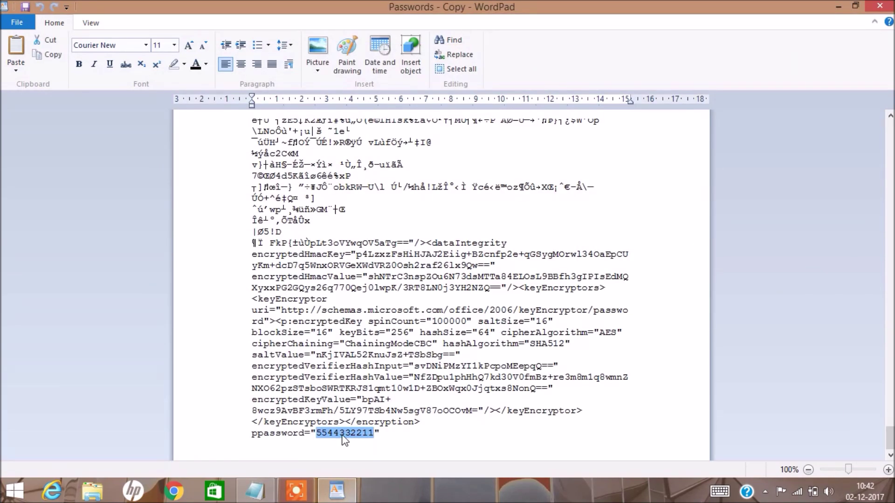
pyautogui.rightClick(348, 435)
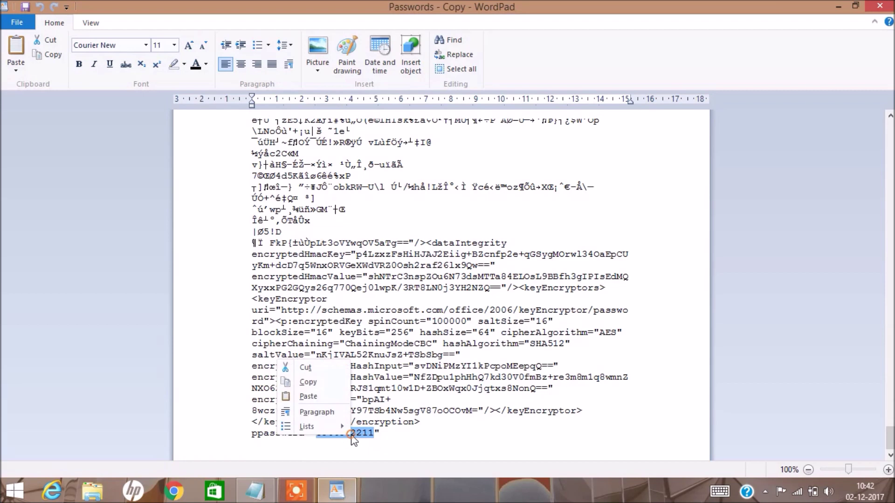
pyautogui.click(321, 384)
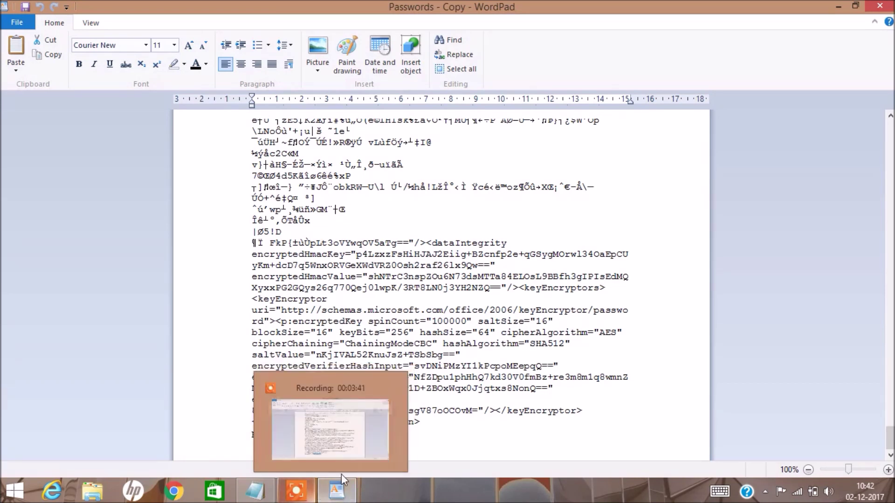
pyautogui.click(255, 491)
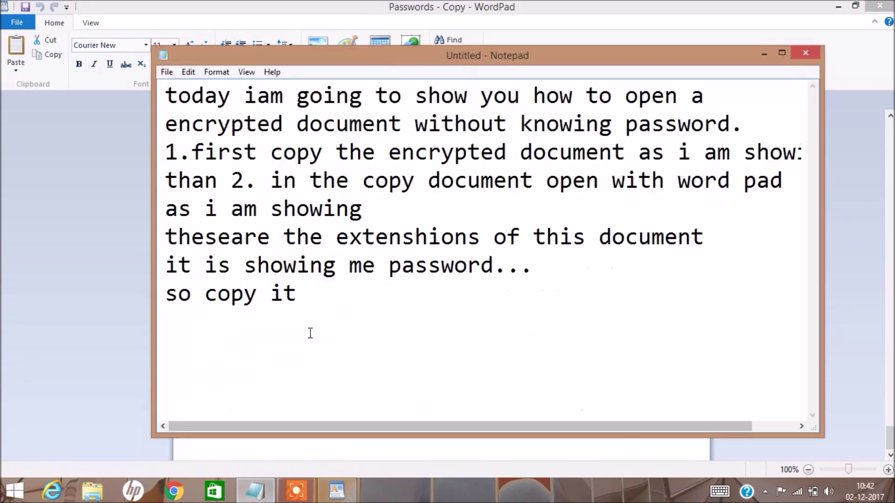
# Step: Note 'then close the document' and close the WordPad copy of the file
pyautogui.write('ty')
pyautogui.press('BackSpace')
pyautogui.write('h')
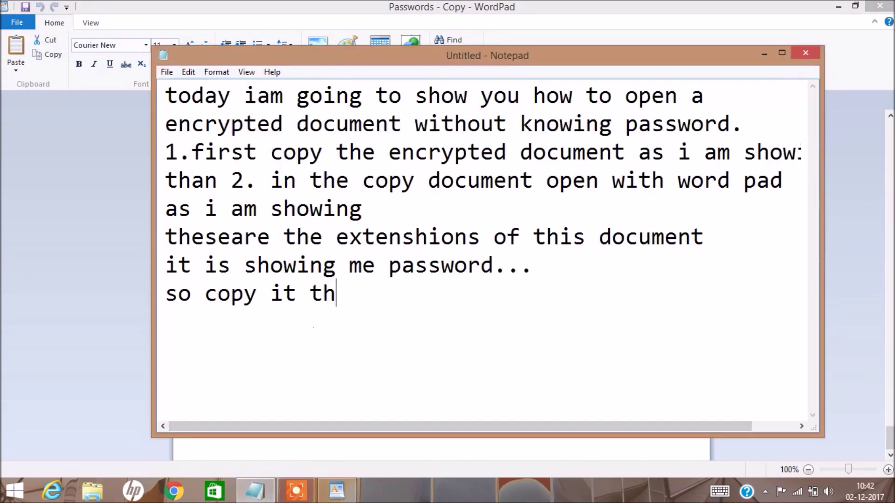
pyautogui.write('en clos')
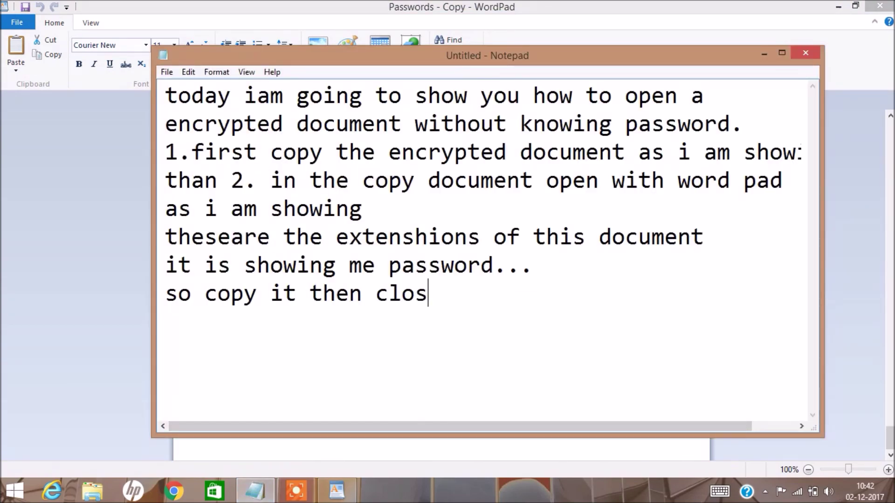
pyautogui.write('e the document')
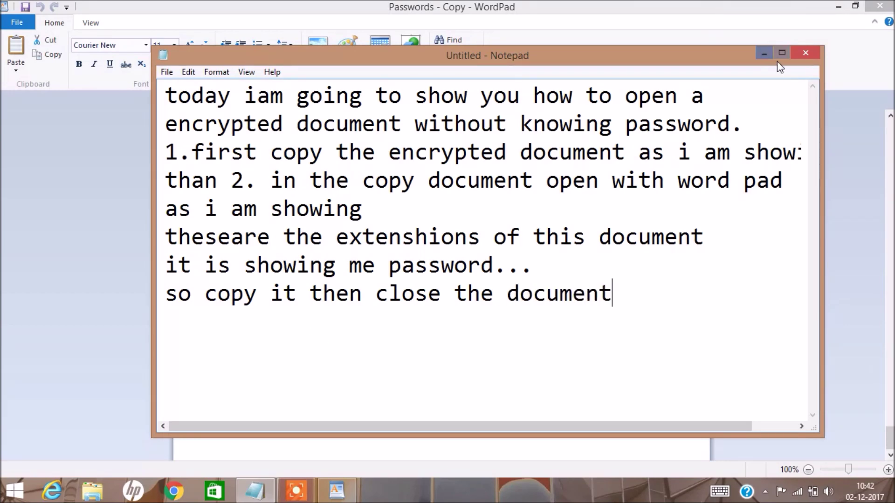
pyautogui.click(764, 53)
pyautogui.click(880, 5)
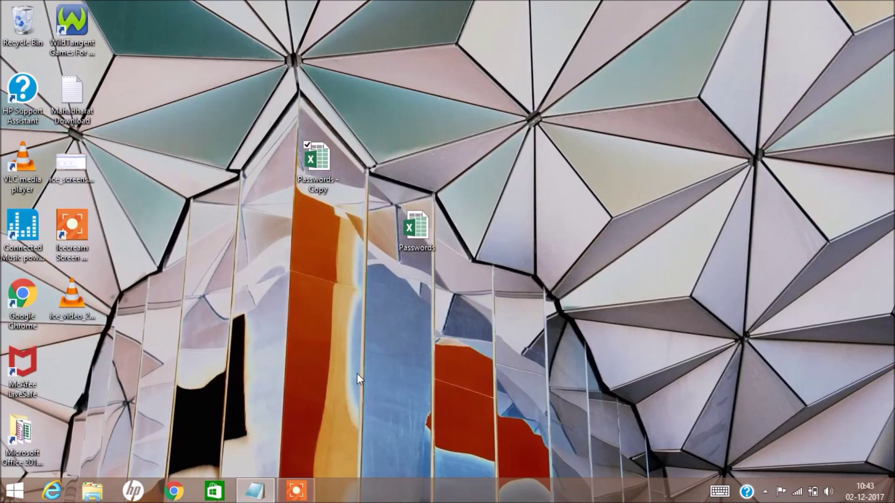
pyautogui.click(263, 495)
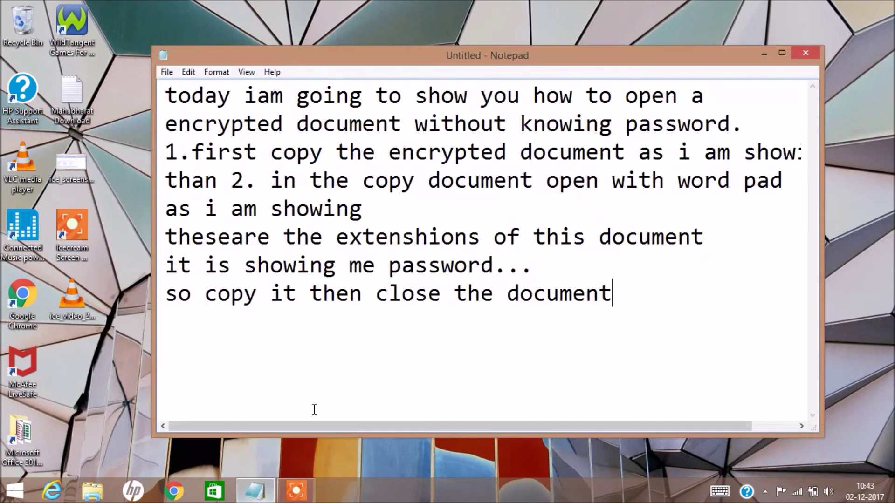
# Step: Add 'and use the password in the original doc' and open the original Passwords workbook
pyautogui.write('and use the password in the original doc.')
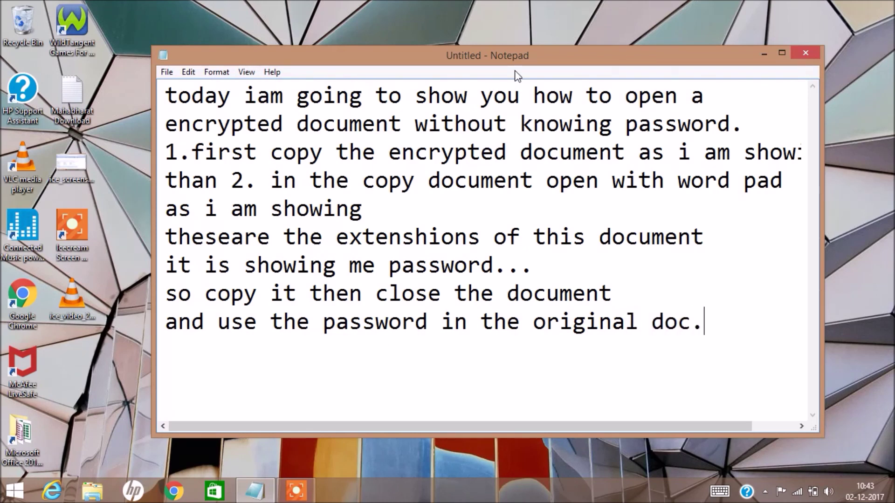
pyautogui.click(764, 53)
pyautogui.doubleClick(419, 224)
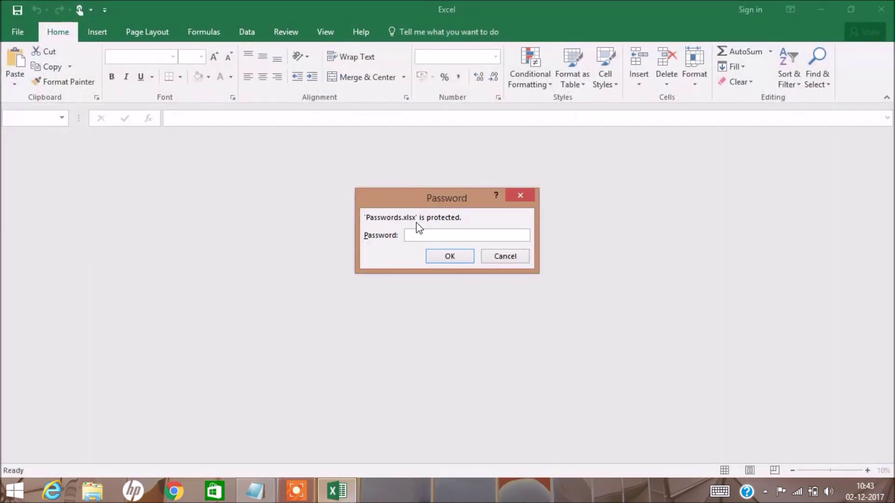
# Step: Paste the copied password into Excel's prompt to unlock Passwords, view the sheet, then minimize it
pyautogui.rightClick(421, 235)
pyautogui.click(406, 273)
pyautogui.click(449, 256)
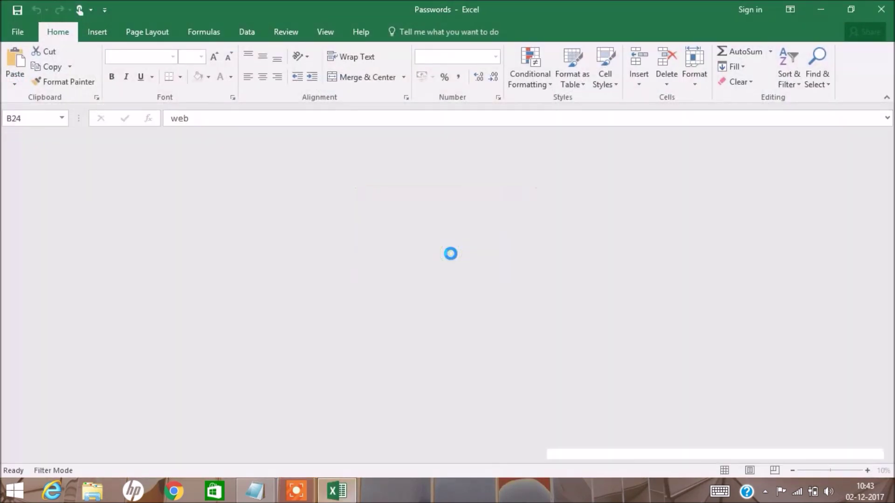
pyautogui.moveTo(226, 228); pyautogui.dragTo(420, 261)
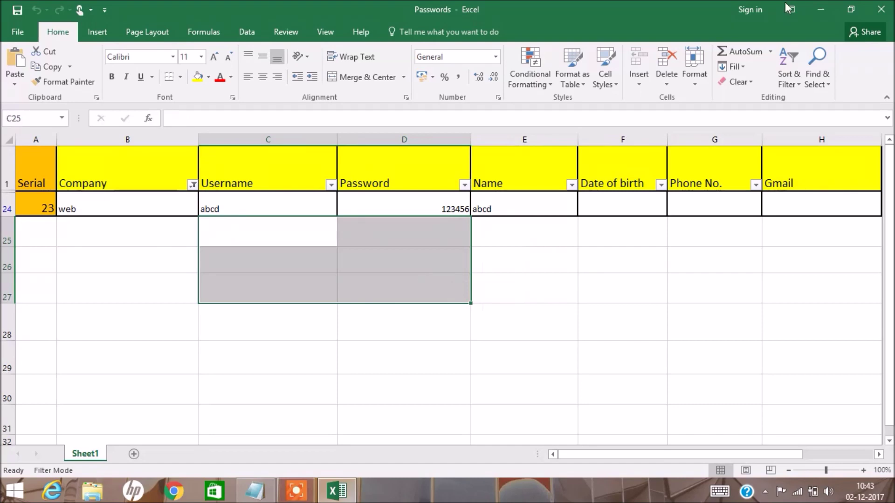
pyautogui.click(691, 201)
pyautogui.click(591, 222)
pyautogui.click(820, 9)
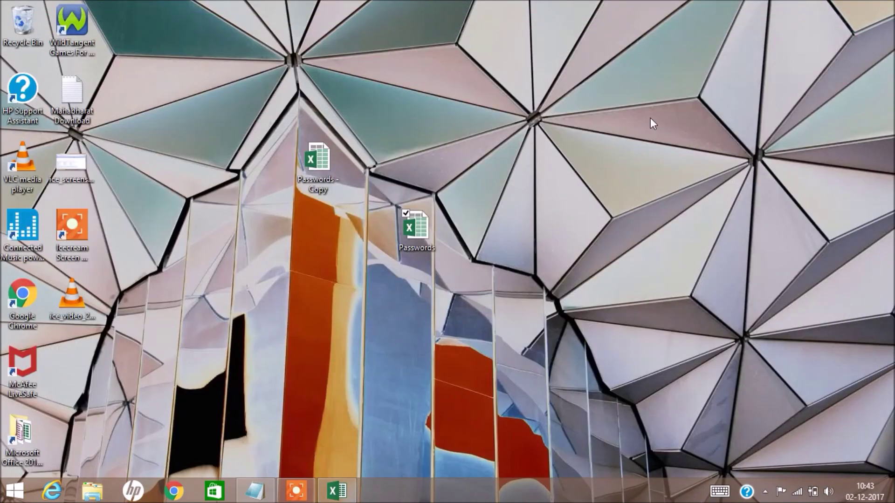
pyautogui.click(256, 491)
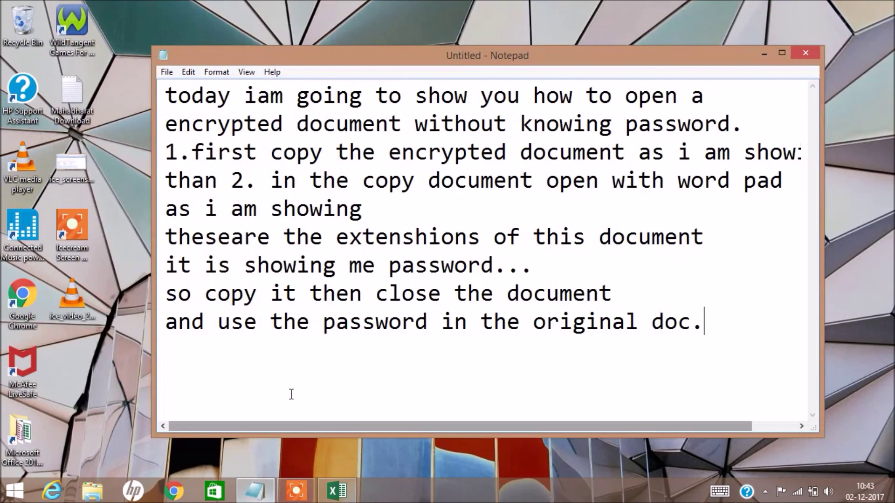
# Step: Write the closing line 'ok now you see that i have opened a encripted document'
pyautogui.write('ok')
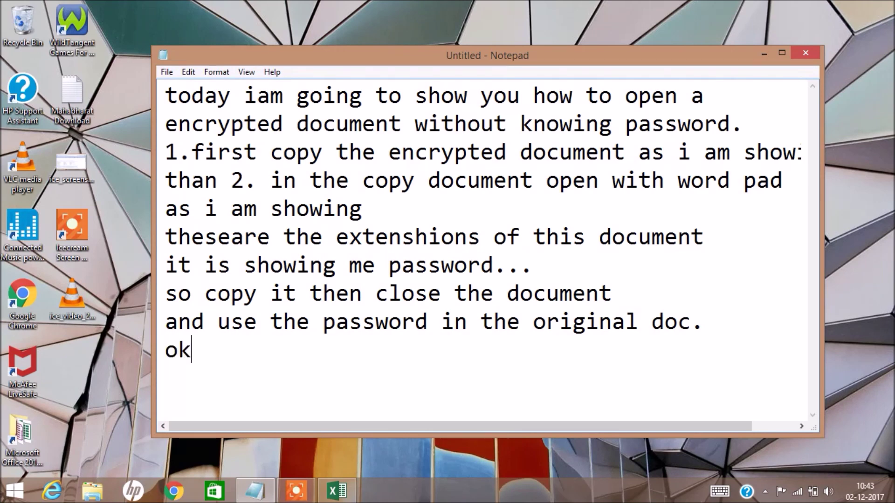
pyautogui.write(' now y')
pyautogui.write('ou see that i have opened a encripted')
pyautogui.press('Return')
pyautogui.write('document.........')
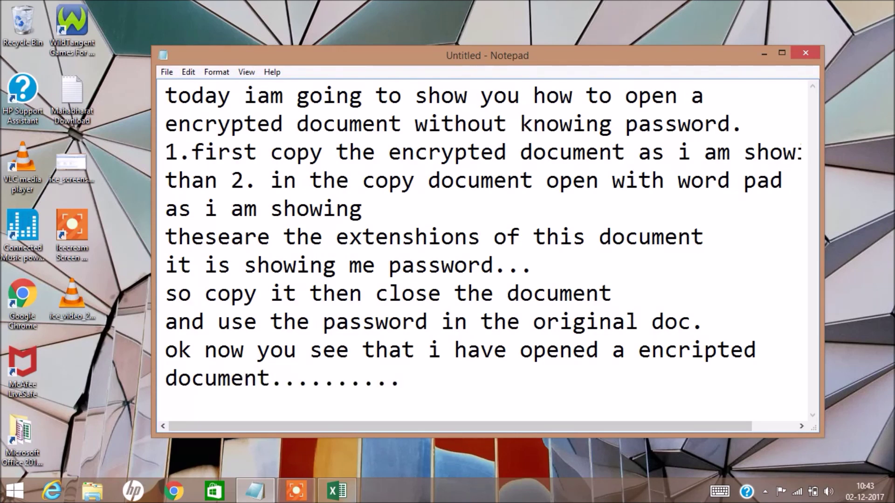